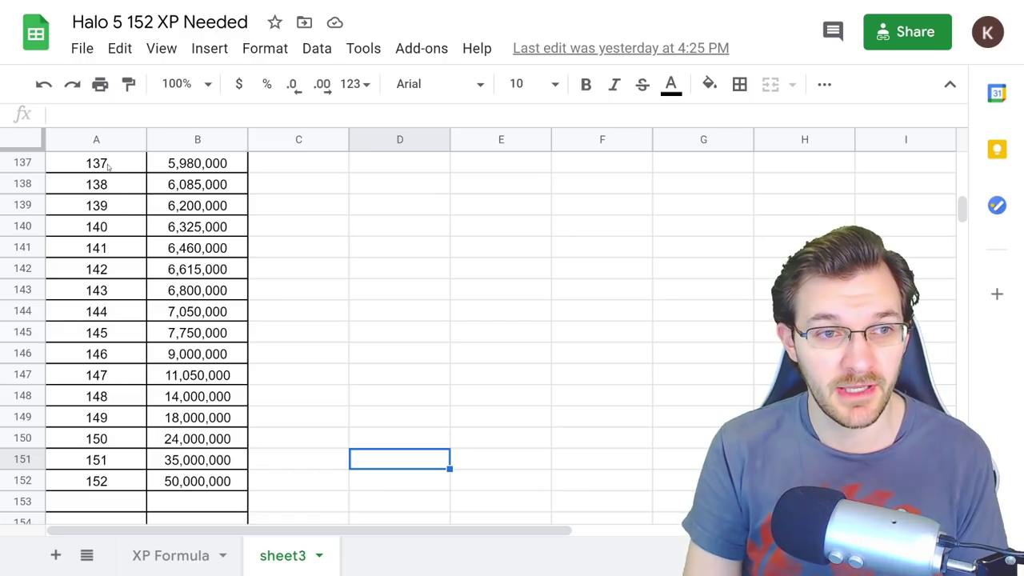
Select levels 137–150 and their XP totals, then check the XP totals for levels 150 and 152
drag(108, 166, 116, 453)
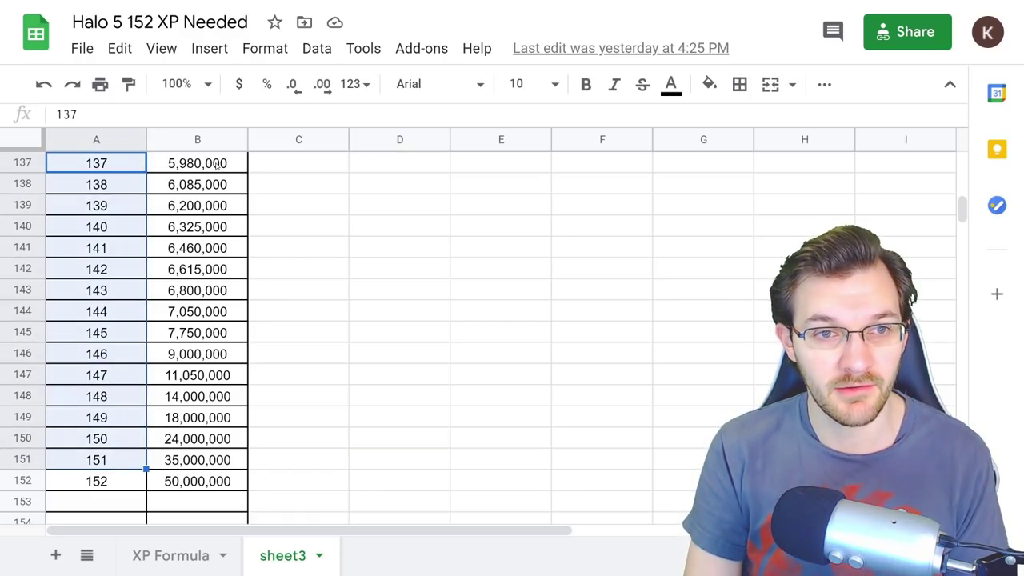
drag(216, 164, 218, 414)
click(85, 445)
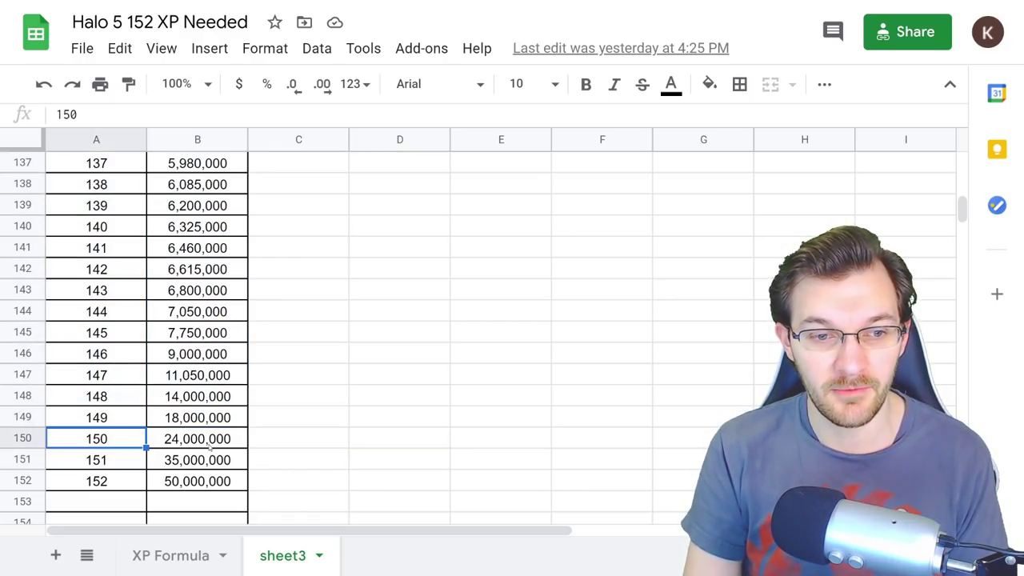
click(179, 449)
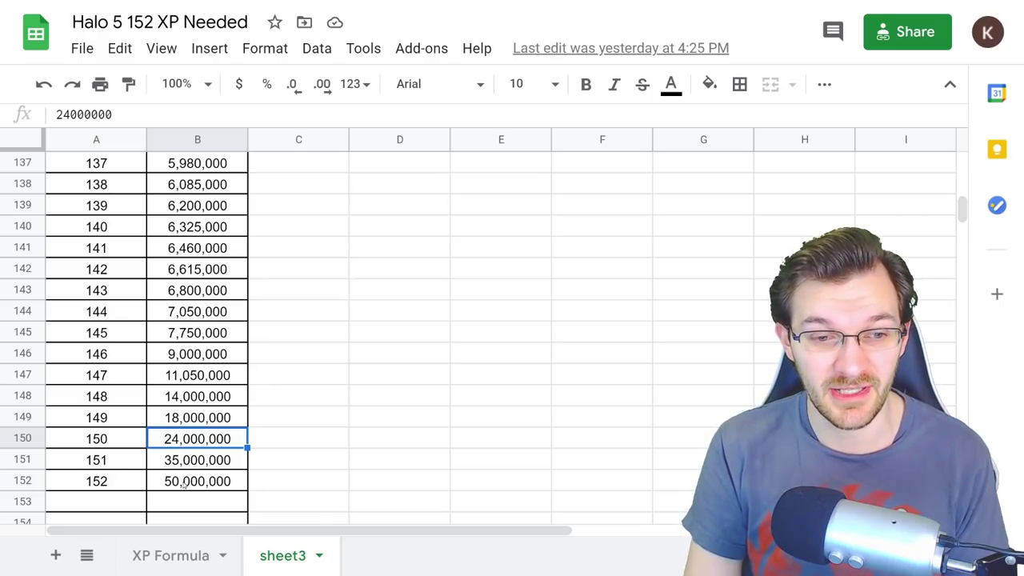
click(183, 483)
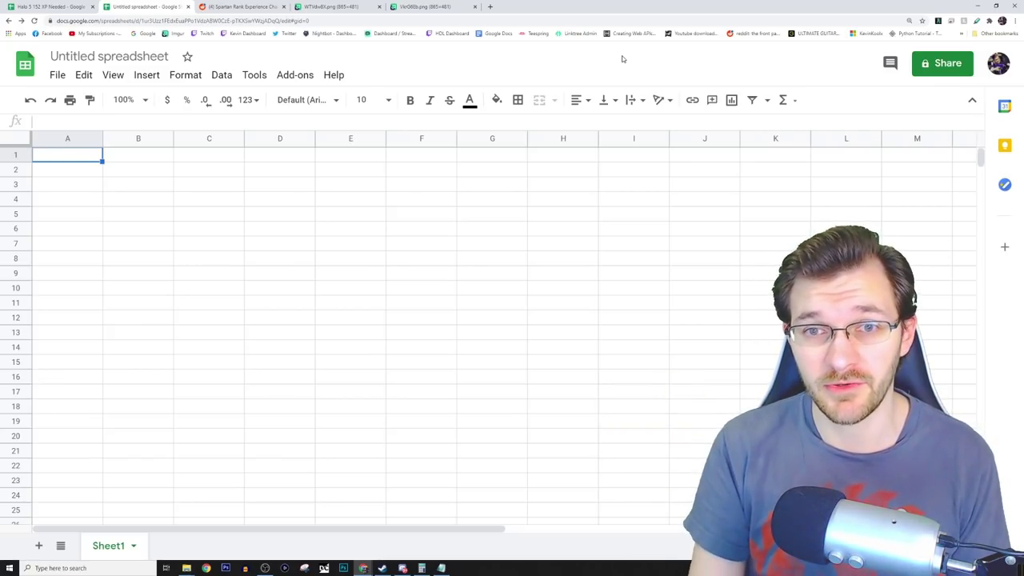
Upload the 'Halo 5 152 XP Needed' file through File > Open's Upload area
click(58, 75)
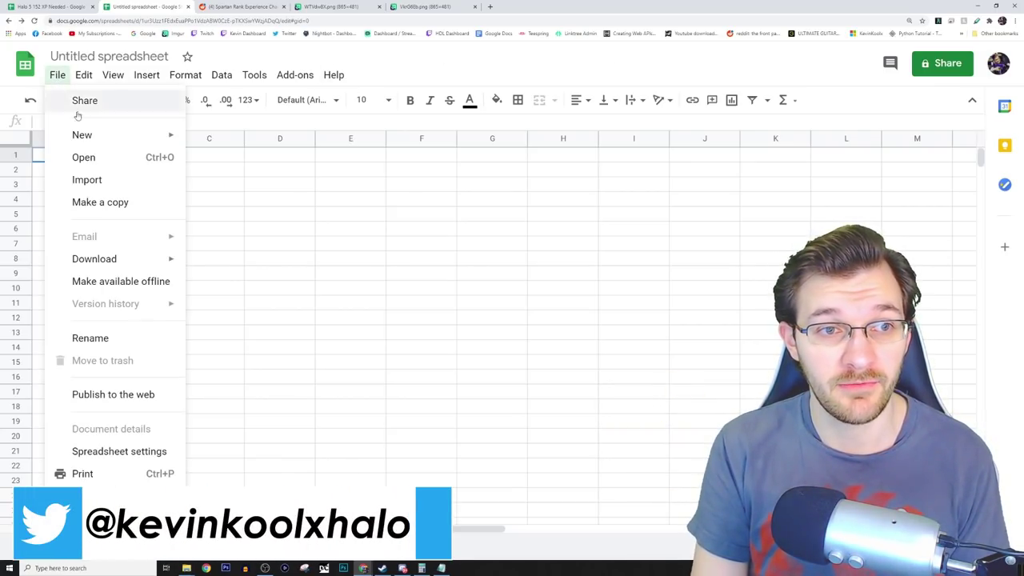
click(115, 157)
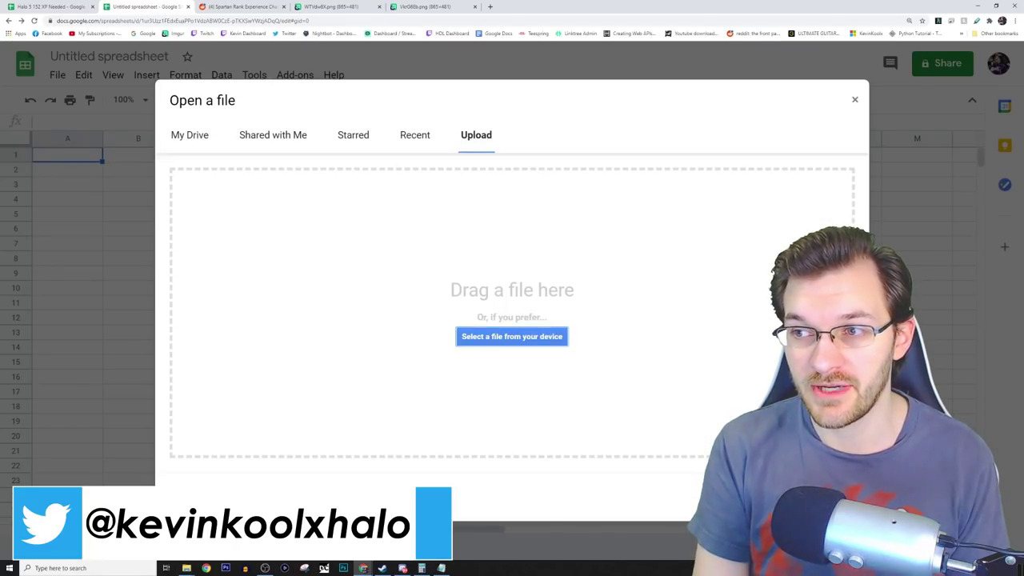
drag(1023, 264, 565, 275)
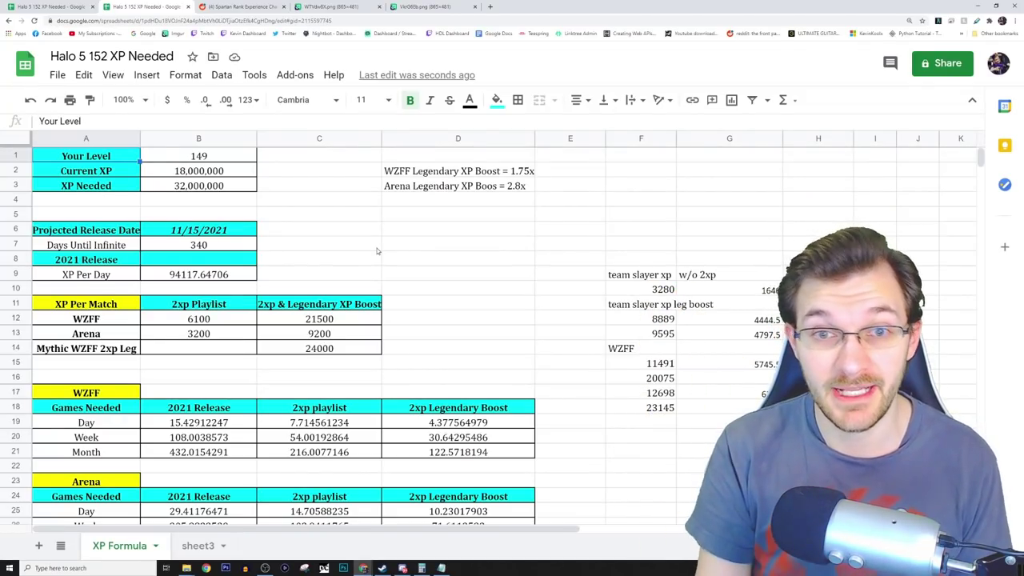
On the first sheet copy, enter 125 in B1 so Current XP becomes 4,935,000
click(56, 7)
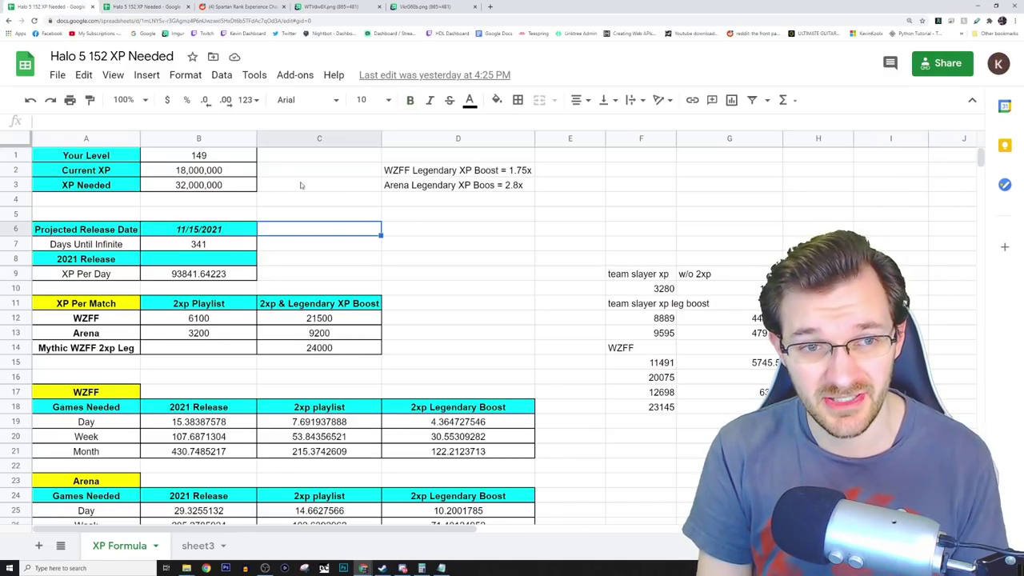
key(ctrl+minus)
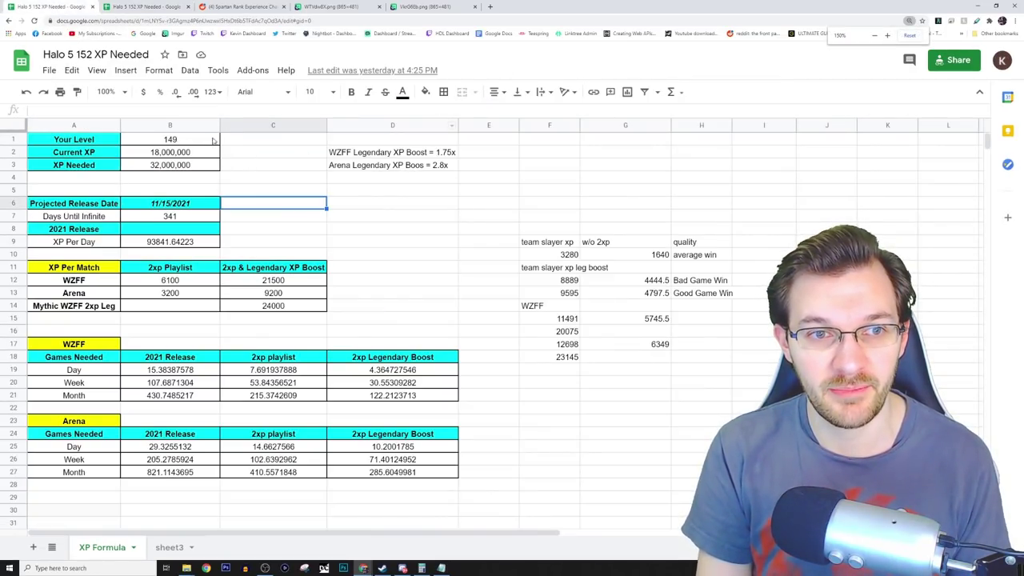
click(214, 140)
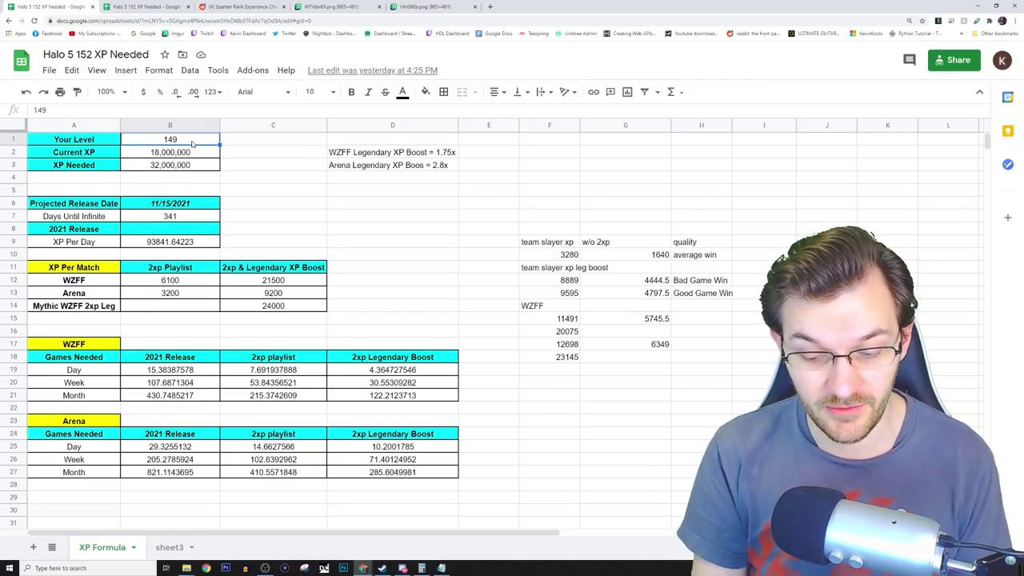
text(125)
key(Return)
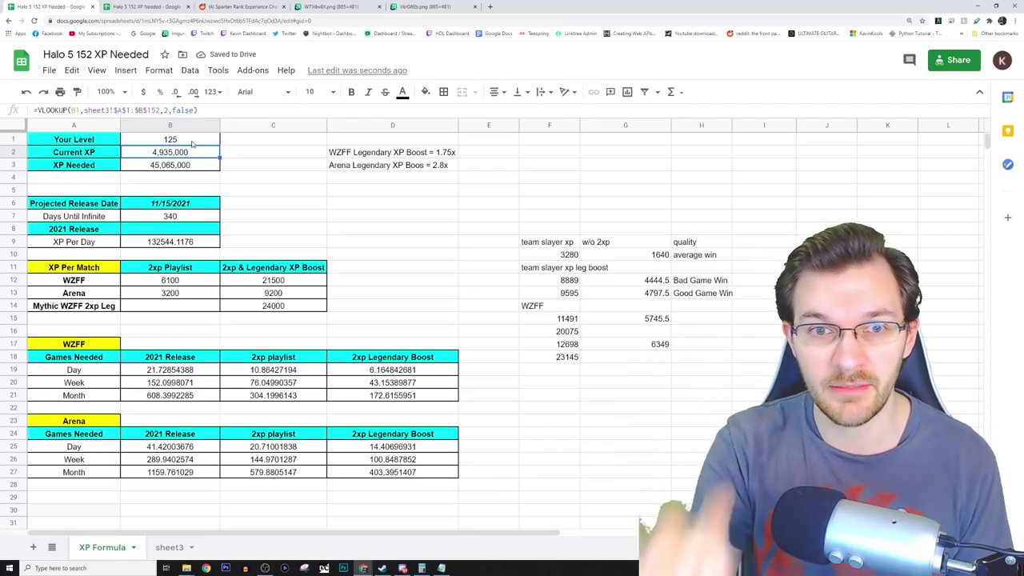
key(ctrl+plus)
key(ctrl+plus)
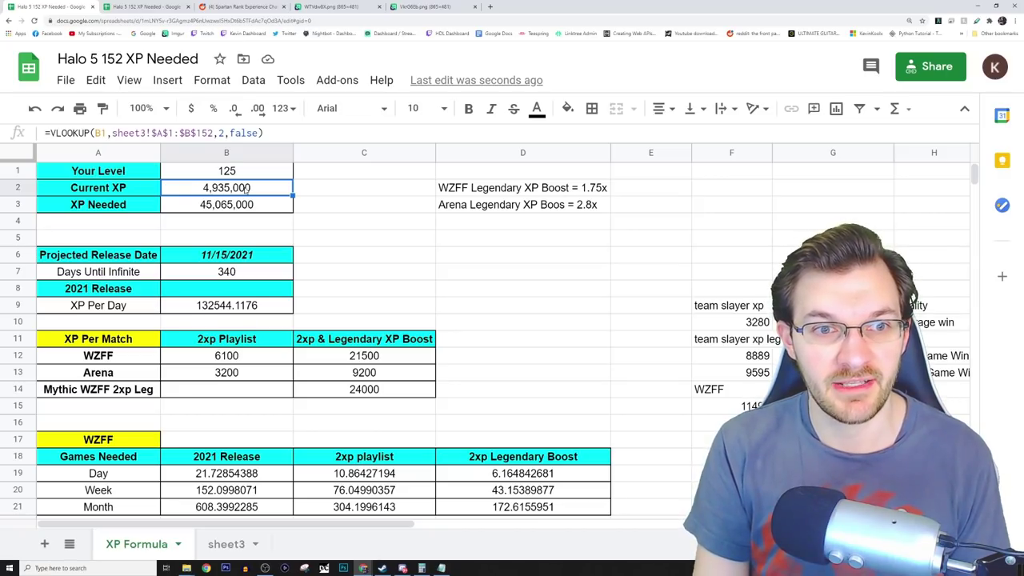
click(252, 205)
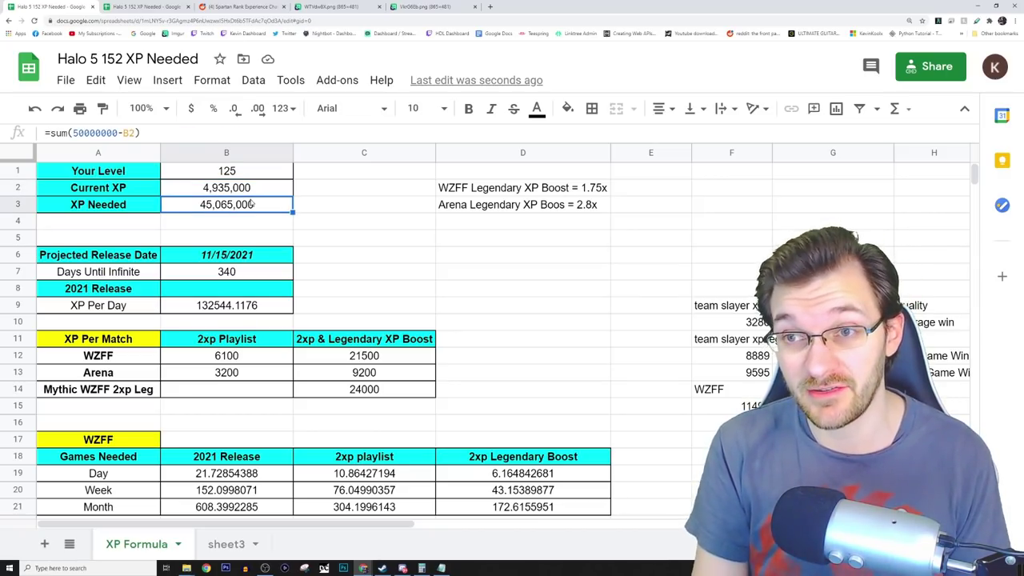
scroll(250, 205, down, 2)
scroll(251, 213, up, 1)
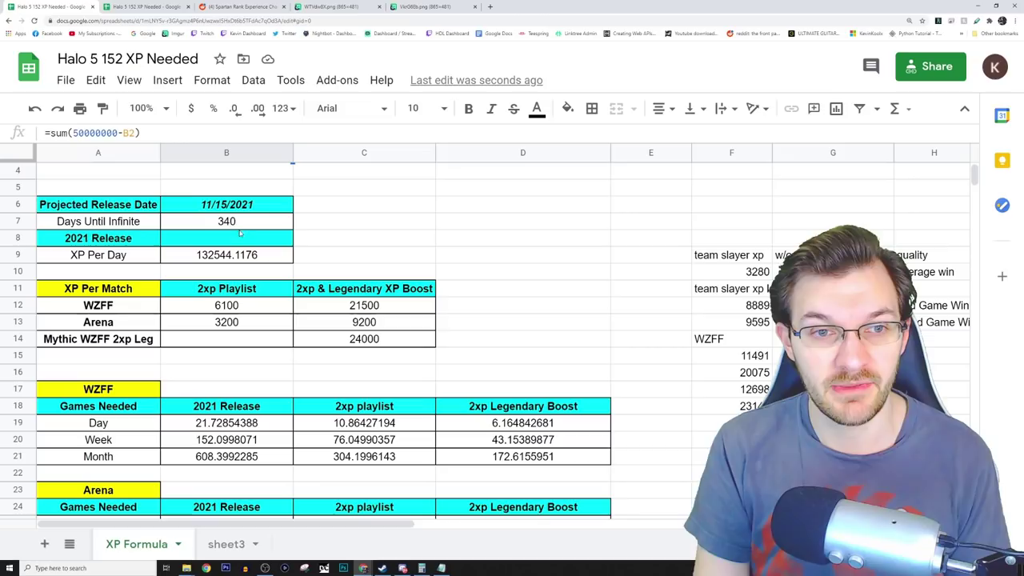
click(239, 221)
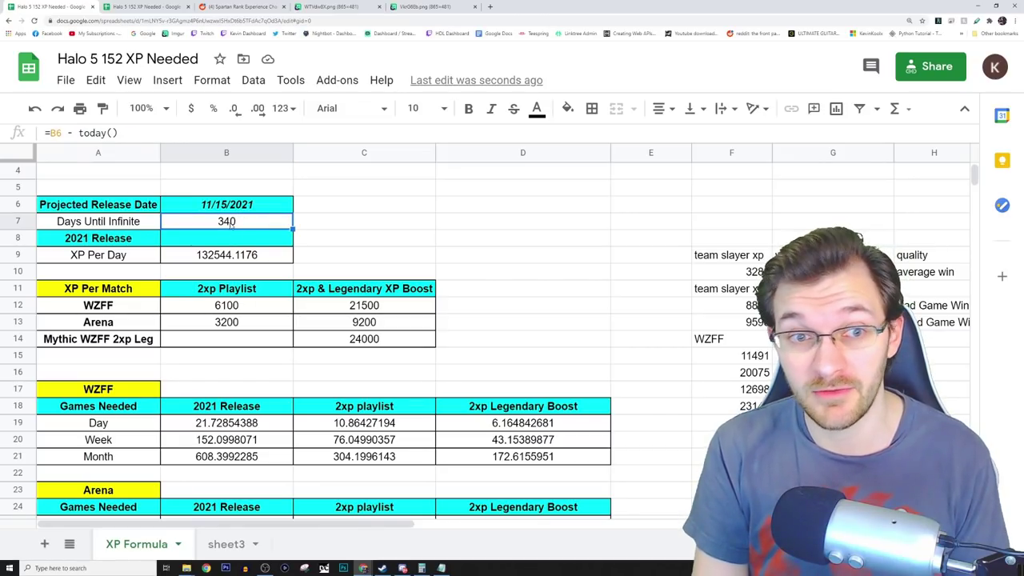
click(244, 257)
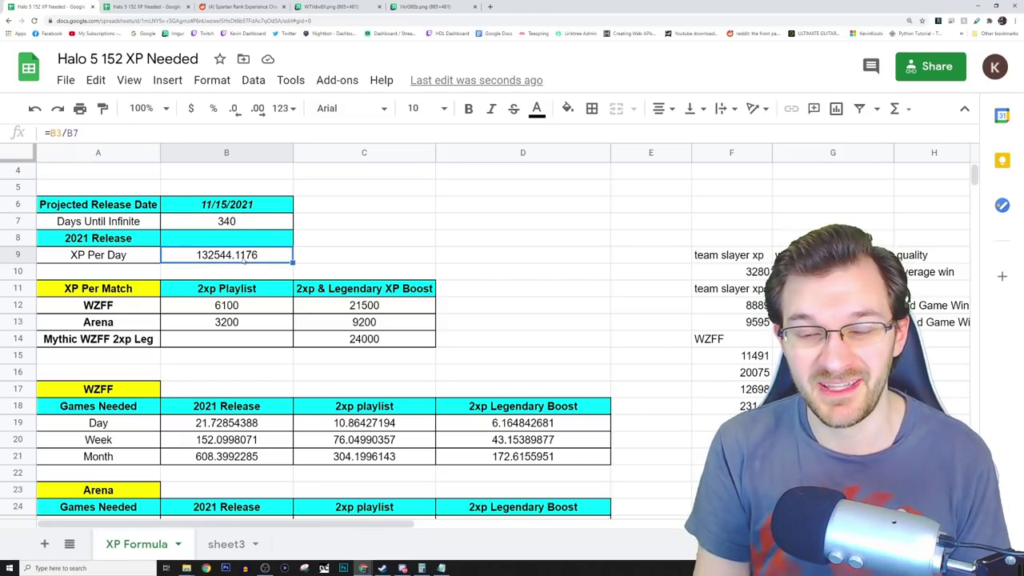
scroll(244, 260, down, 1)
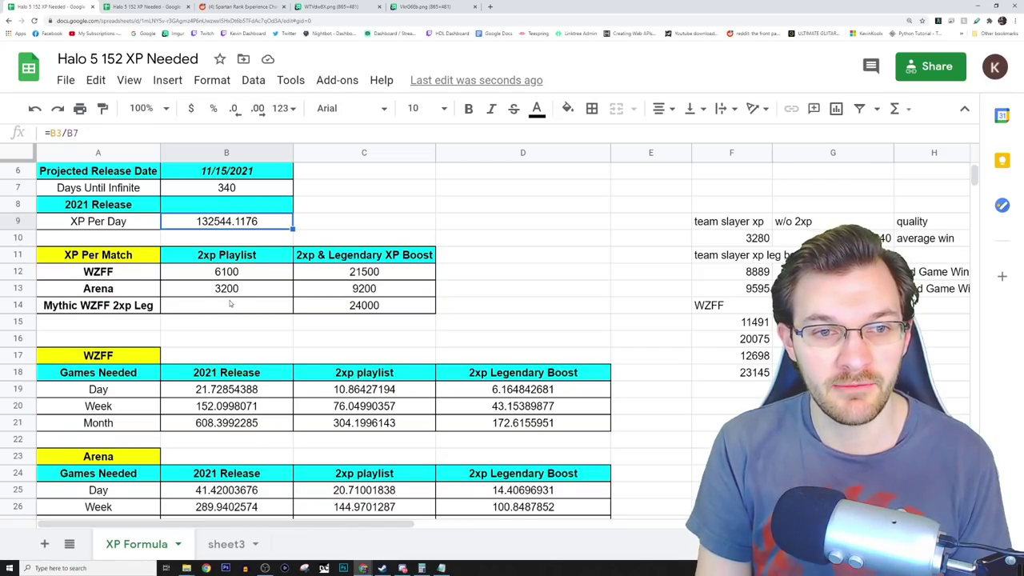
scroll(232, 257, down, 1)
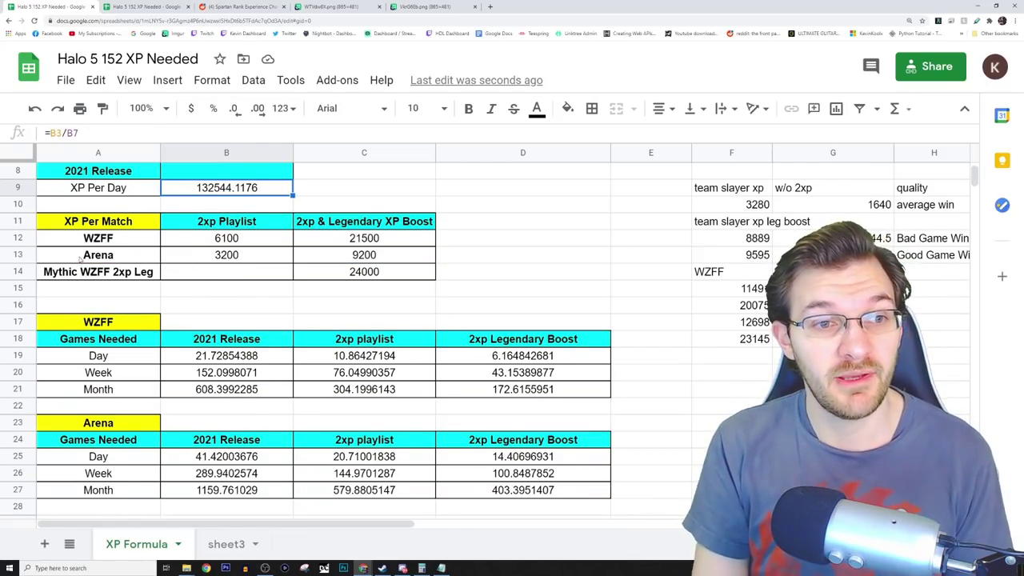
click(98, 240)
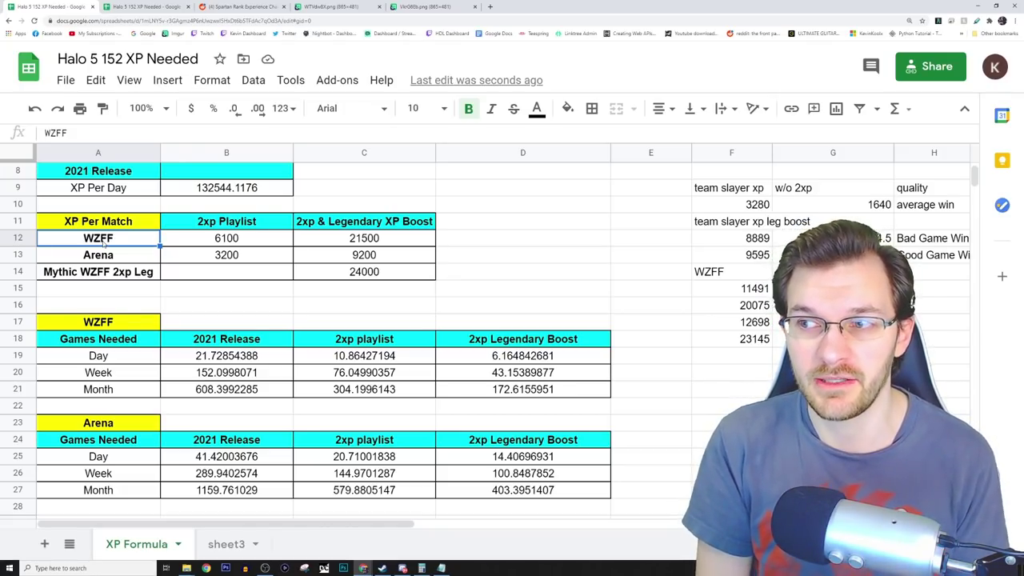
click(224, 243)
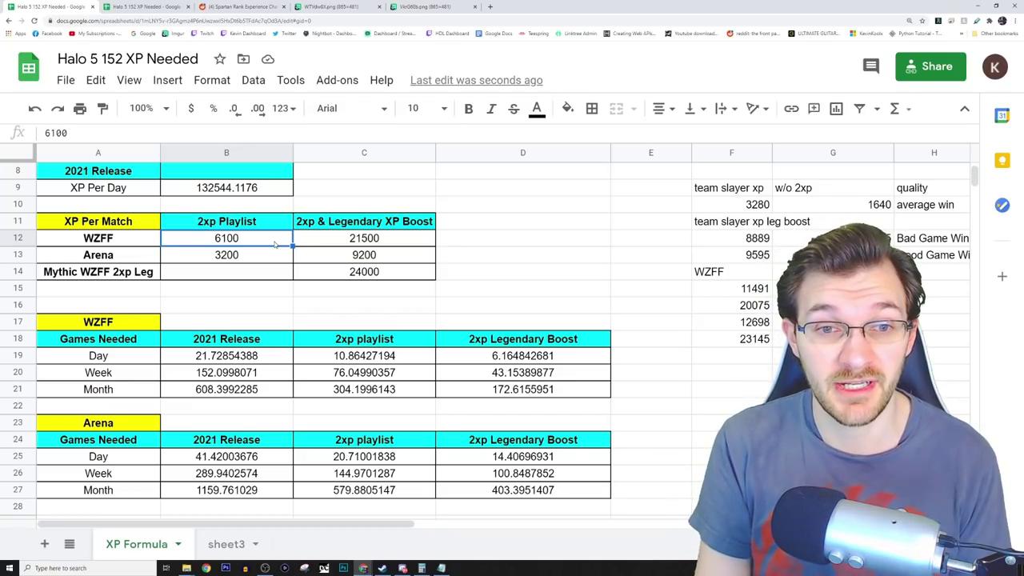
click(408, 241)
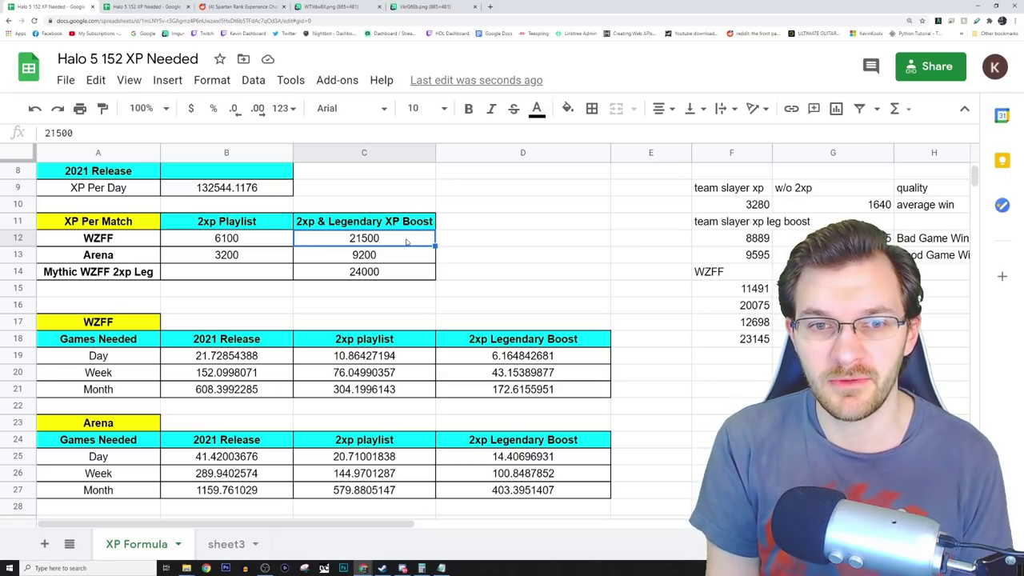
click(280, 262)
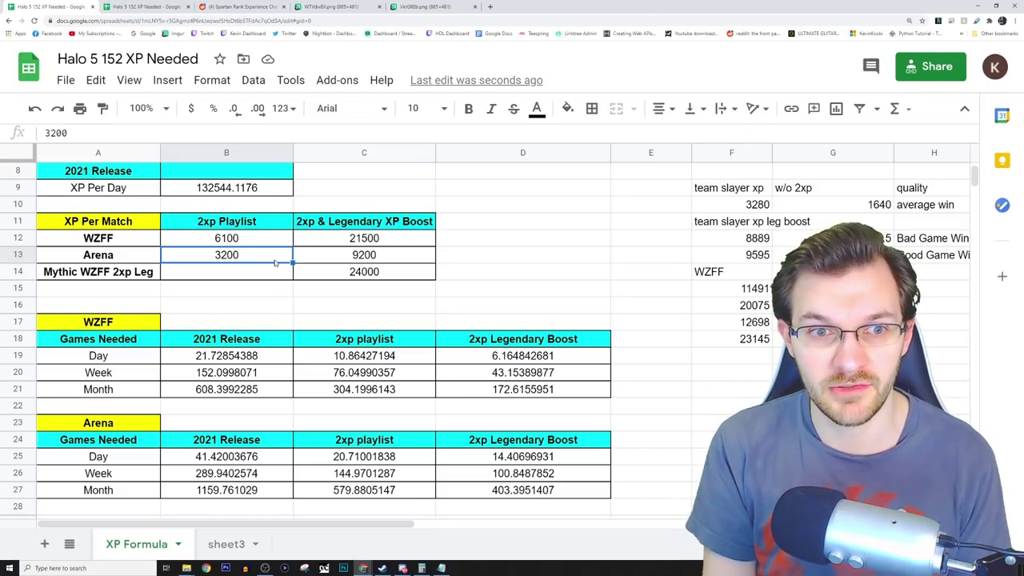
click(378, 258)
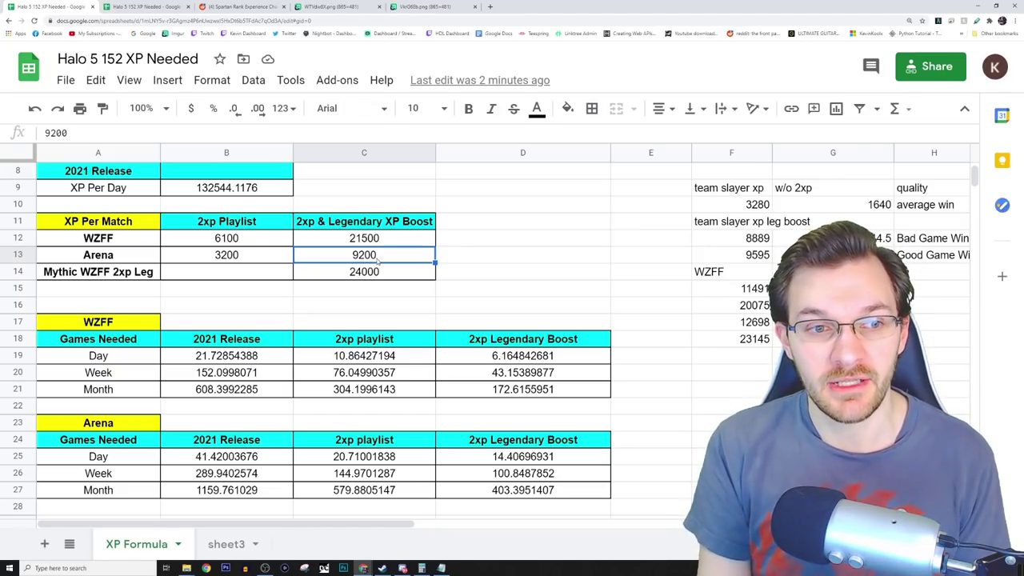
click(407, 276)
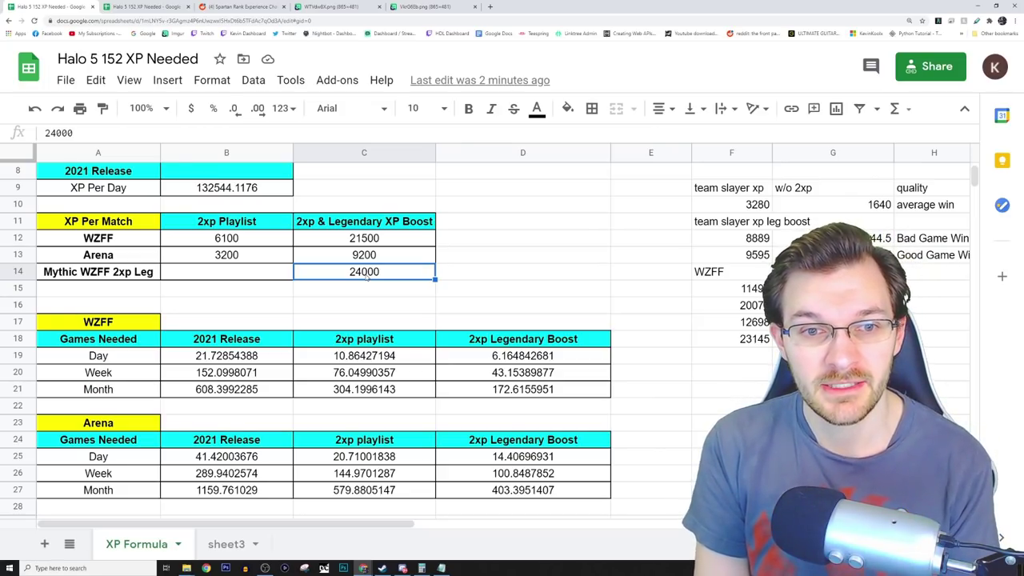
click(389, 240)
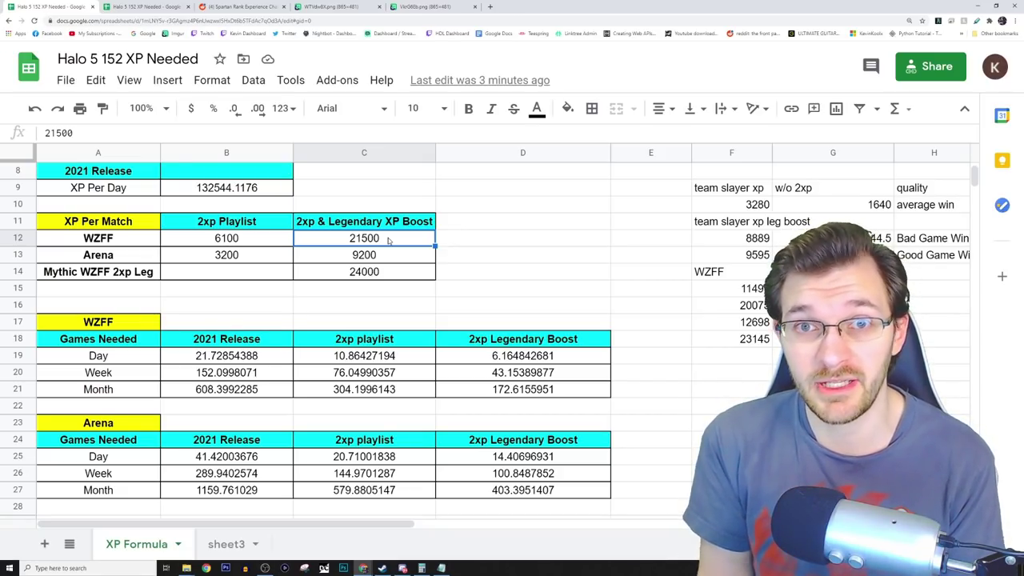
scroll(388, 240, down, 1)
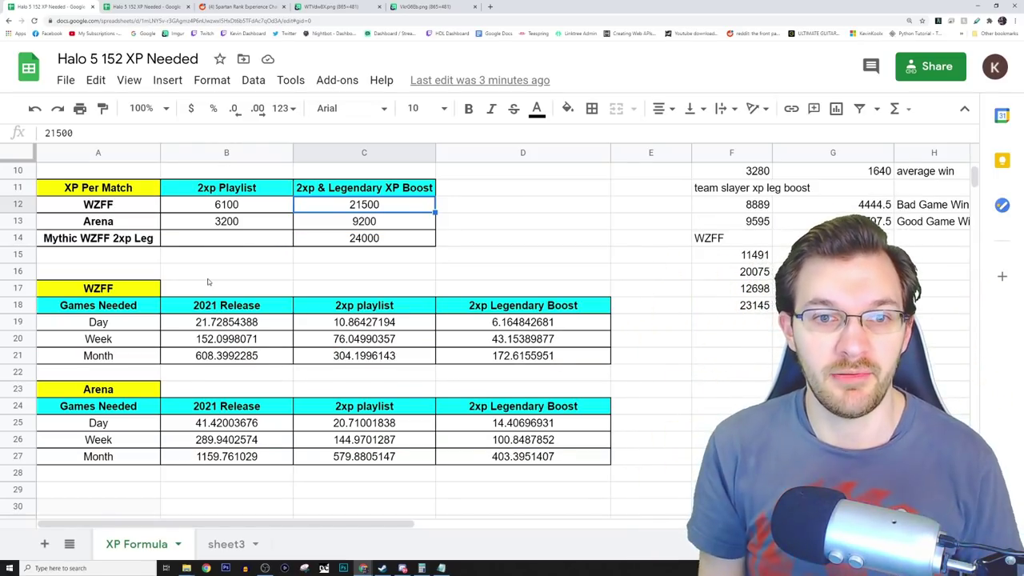
click(124, 291)
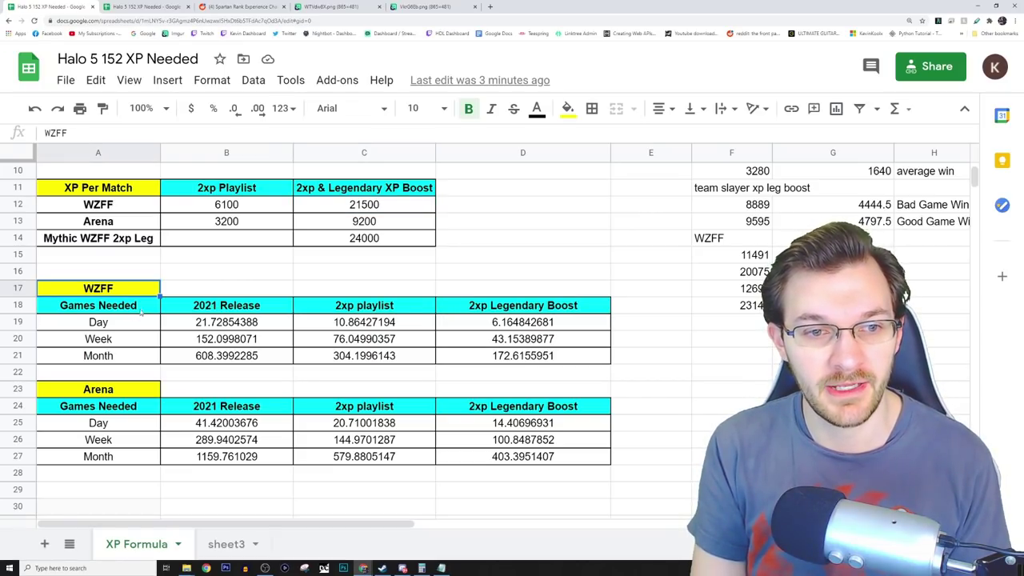
click(258, 313)
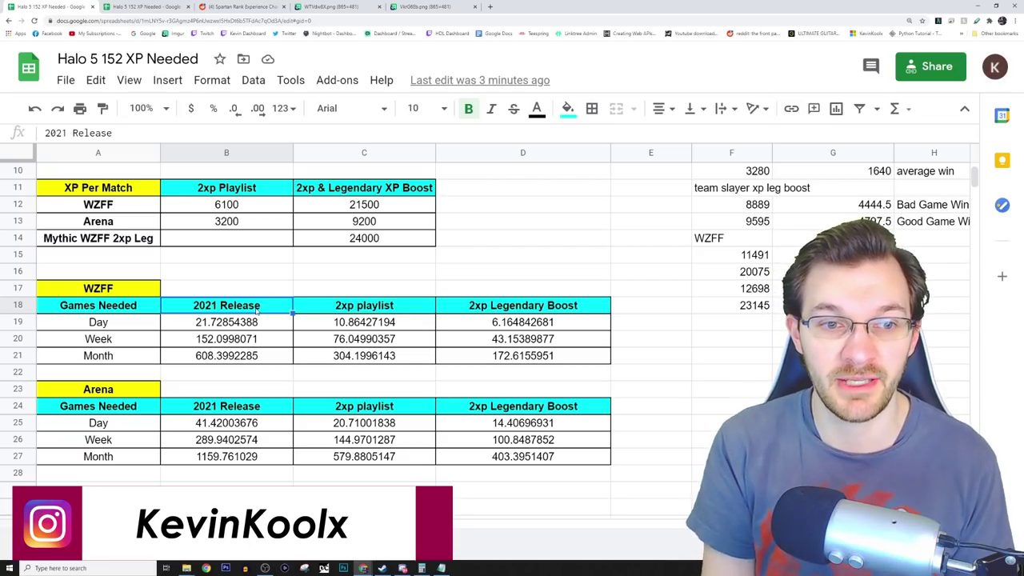
click(271, 326)
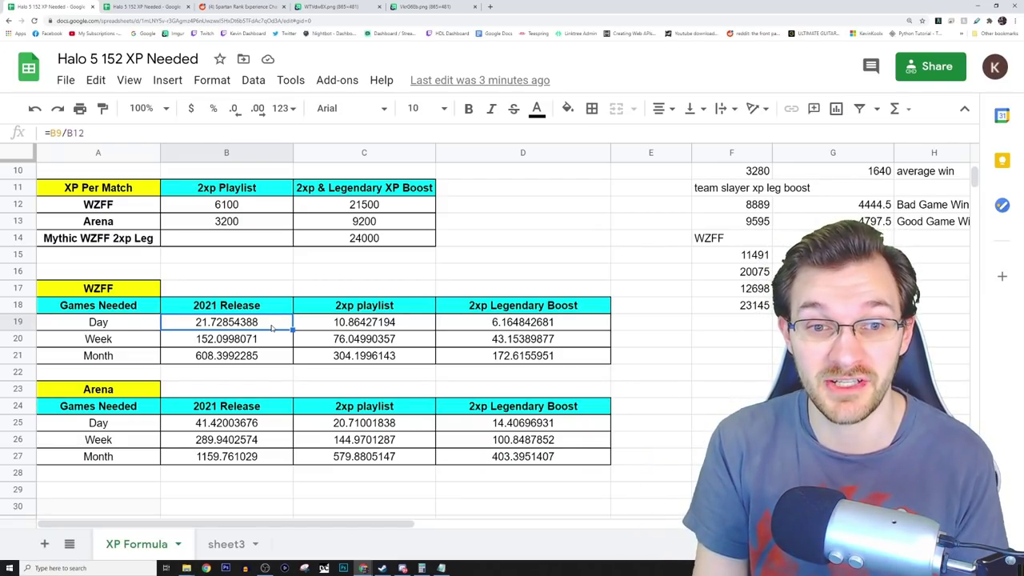
click(399, 323)
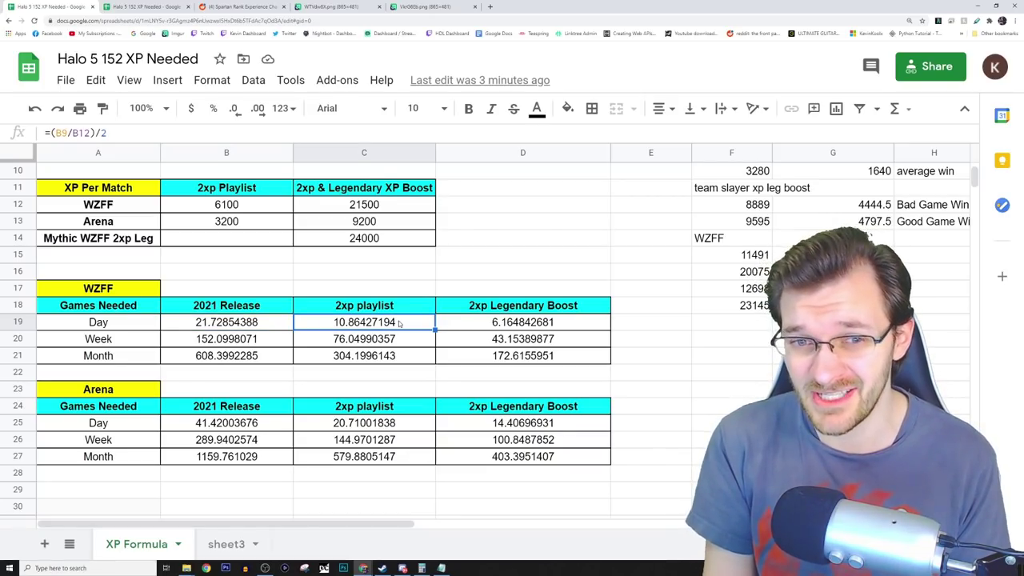
click(534, 321)
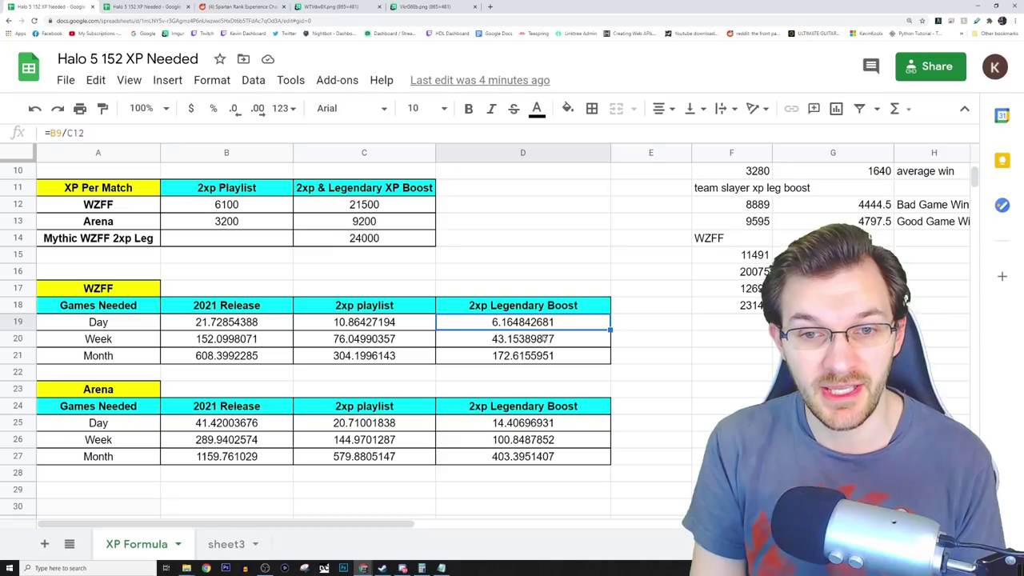
click(508, 341)
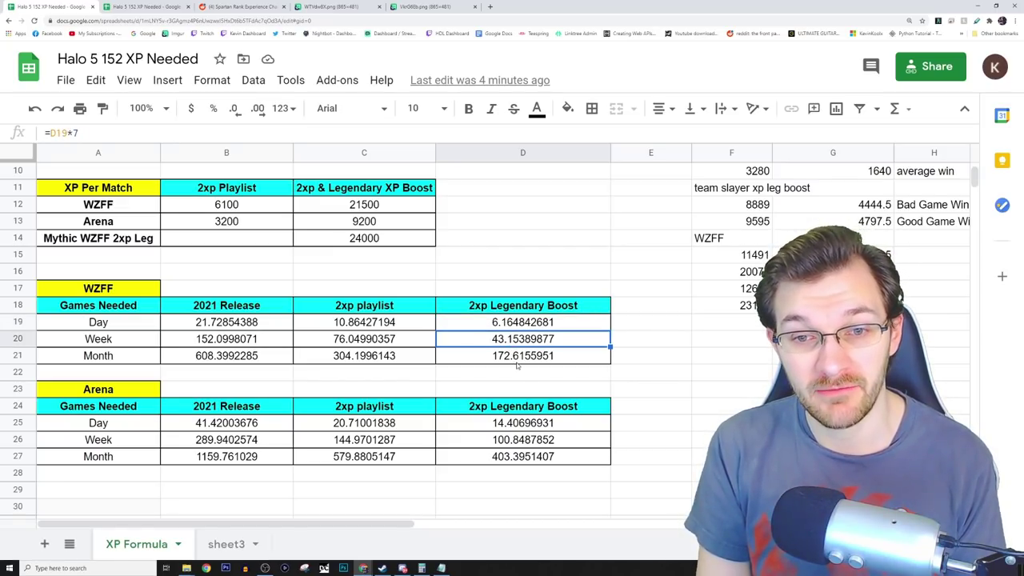
click(517, 363)
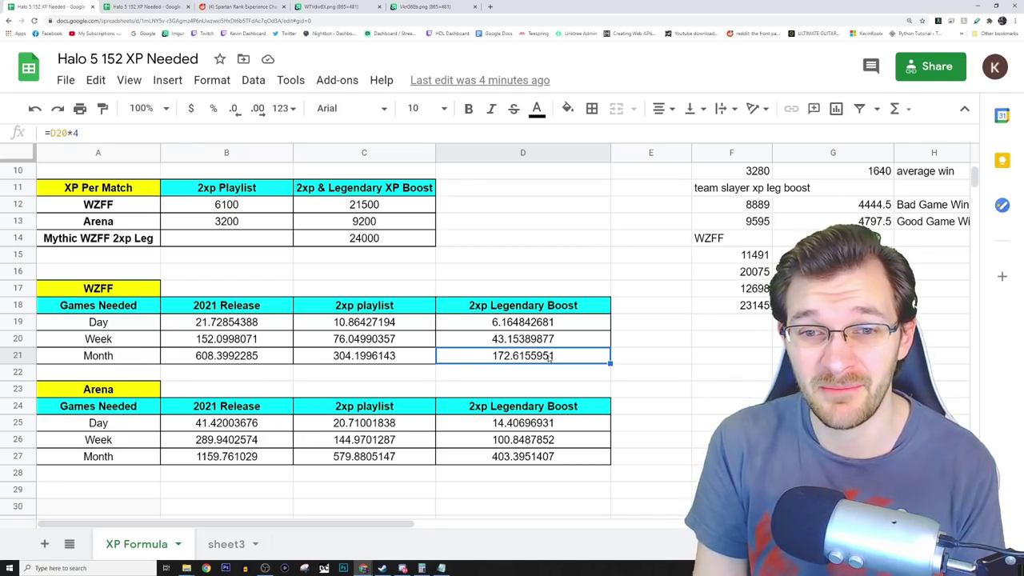
scroll(592, 448, up, 1)
scroll(560, 424, down, 3)
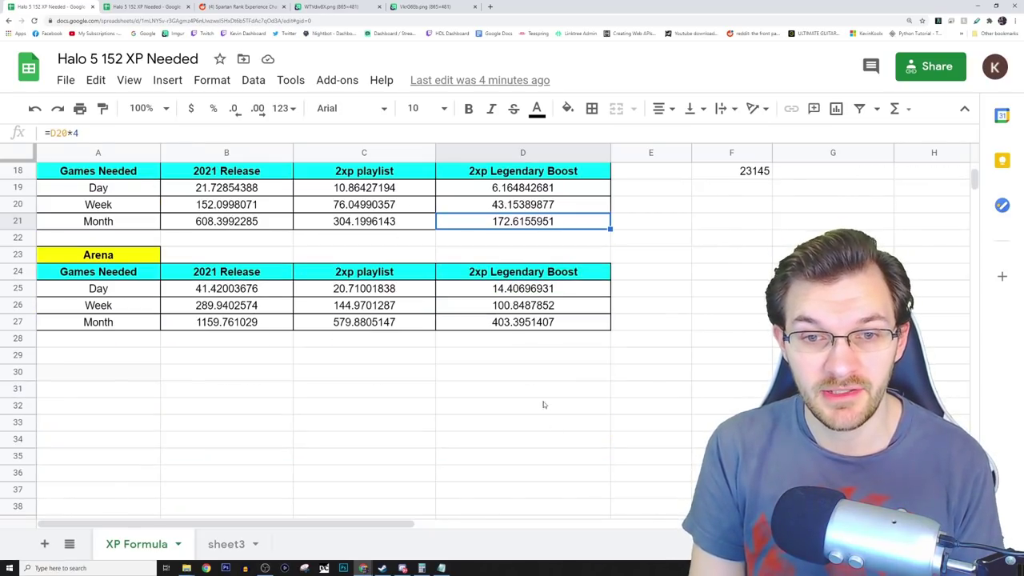
click(512, 293)
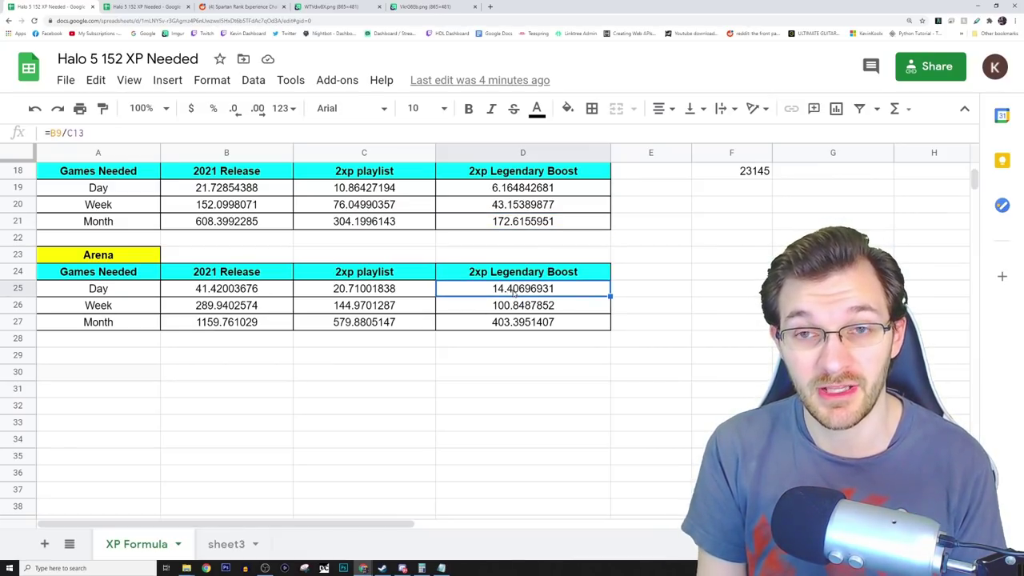
click(516, 312)
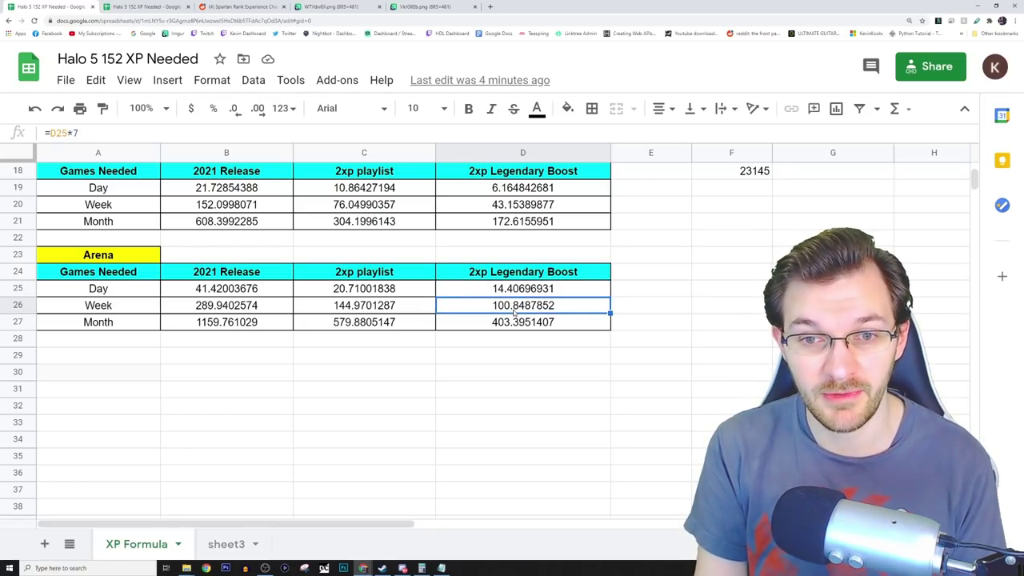
click(521, 324)
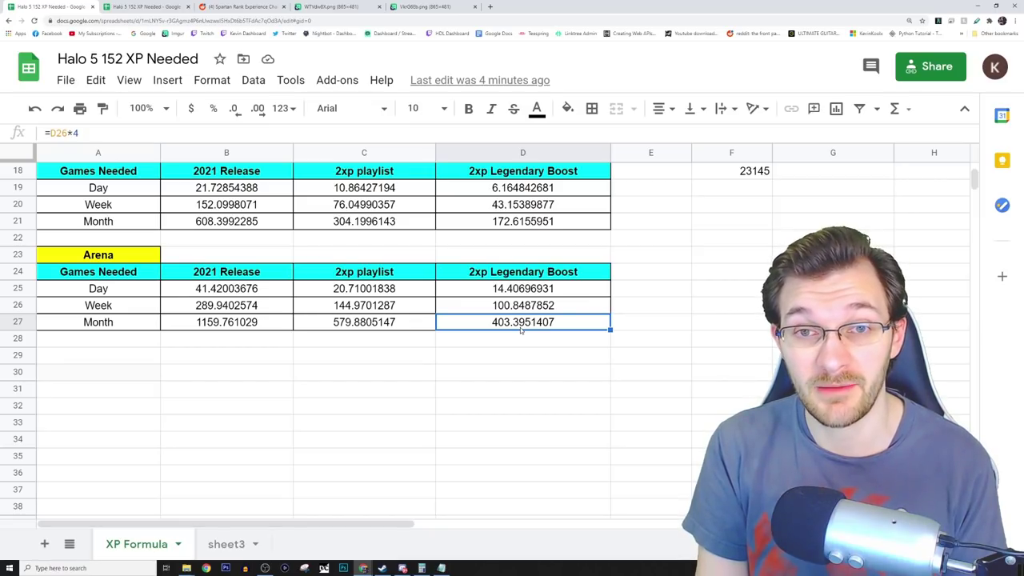
scroll(524, 340, up, 6)
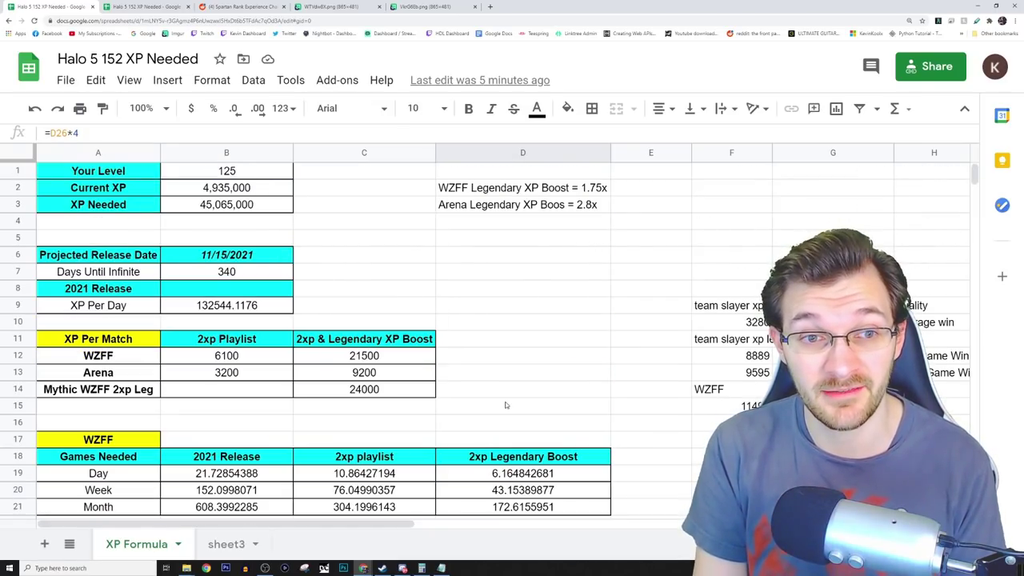
Enter 149 in cell B1, giving Current XP 18,000,000 and XP Needed 32,000,000
click(266, 170)
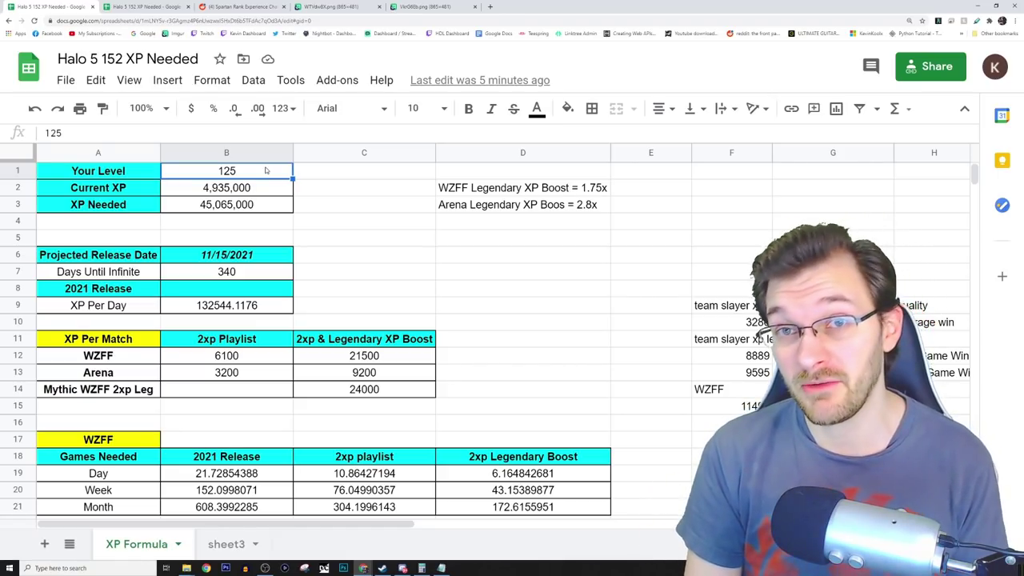
key(Return)
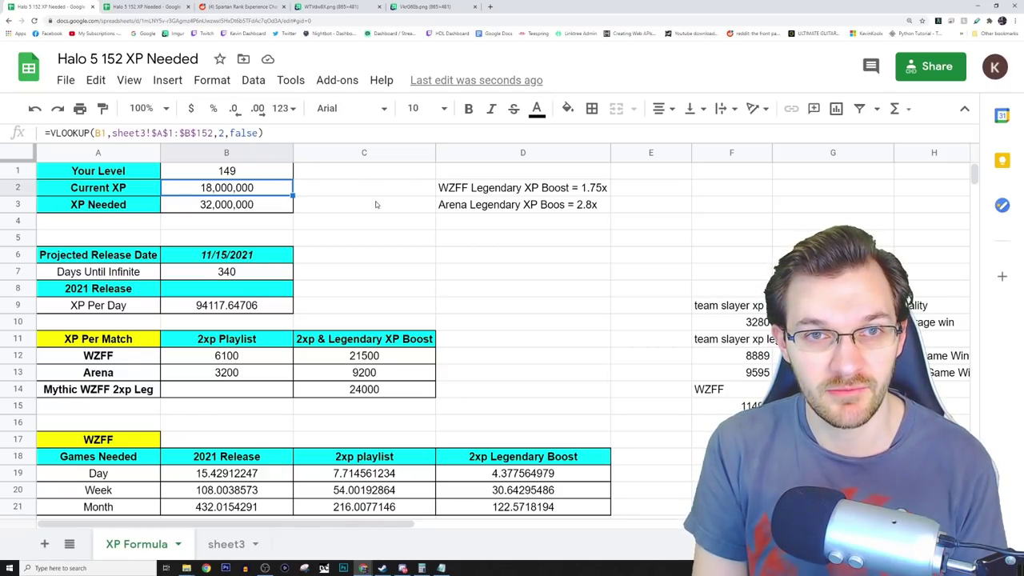
scroll(377, 203, down, 2)
scroll(377, 203, up, 1)
scroll(480, 216, down, 2)
click(551, 225)
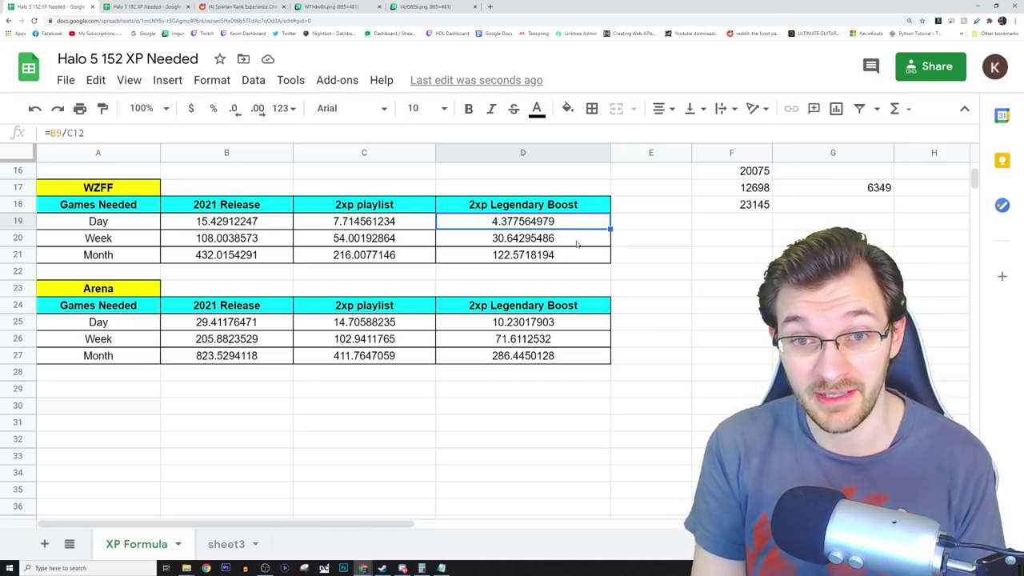
click(576, 244)
click(580, 257)
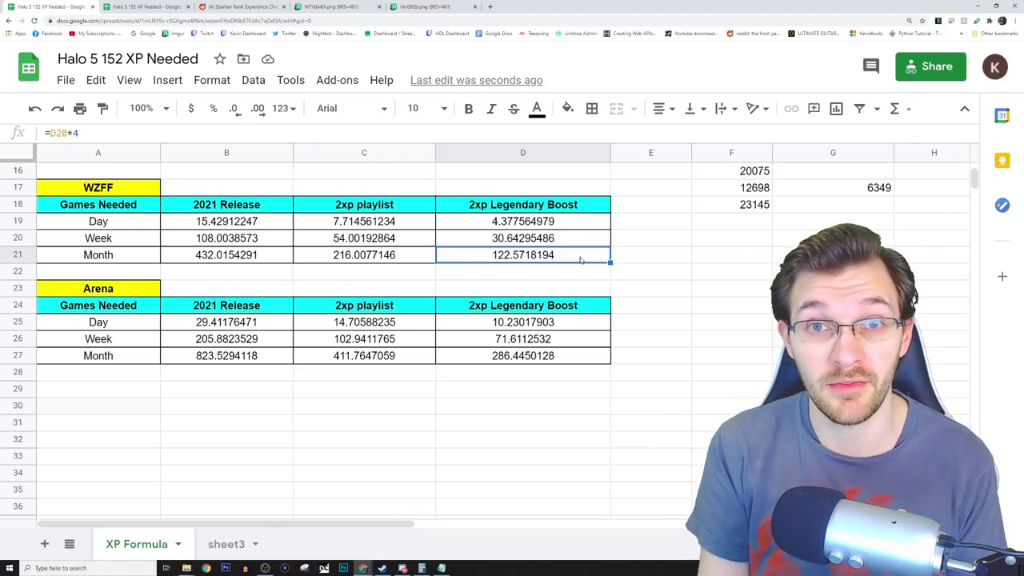
click(563, 324)
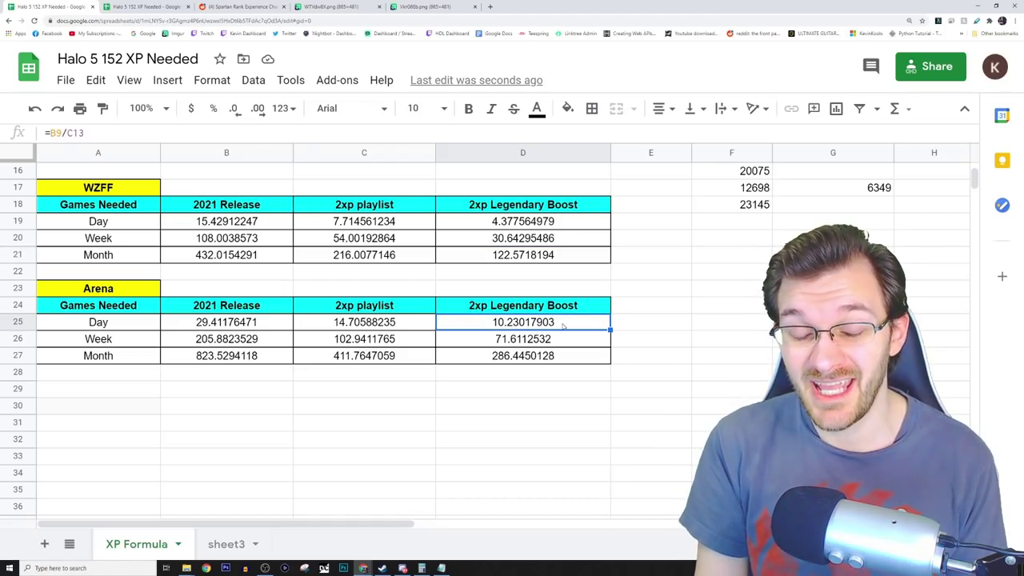
click(581, 339)
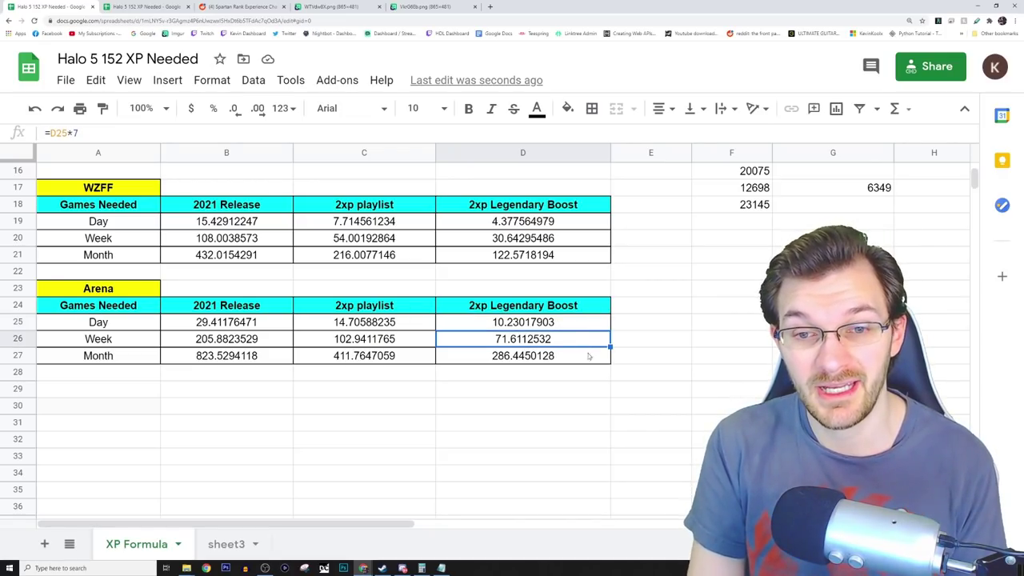
click(582, 356)
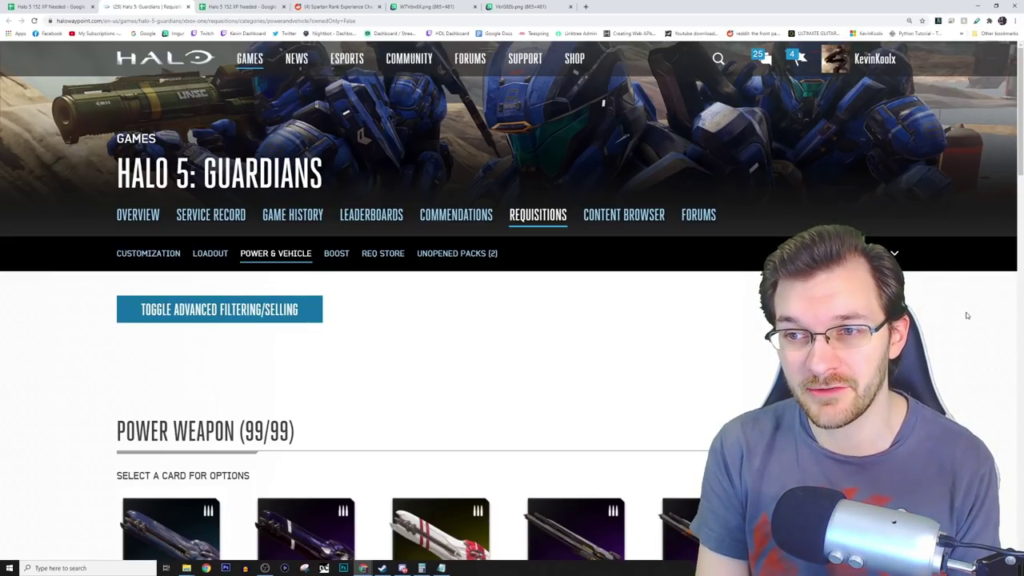
Under Power Weapons, sell 30 Brute Plasma Rifle cards and confirm the 2250 REQ sale
key(F11)
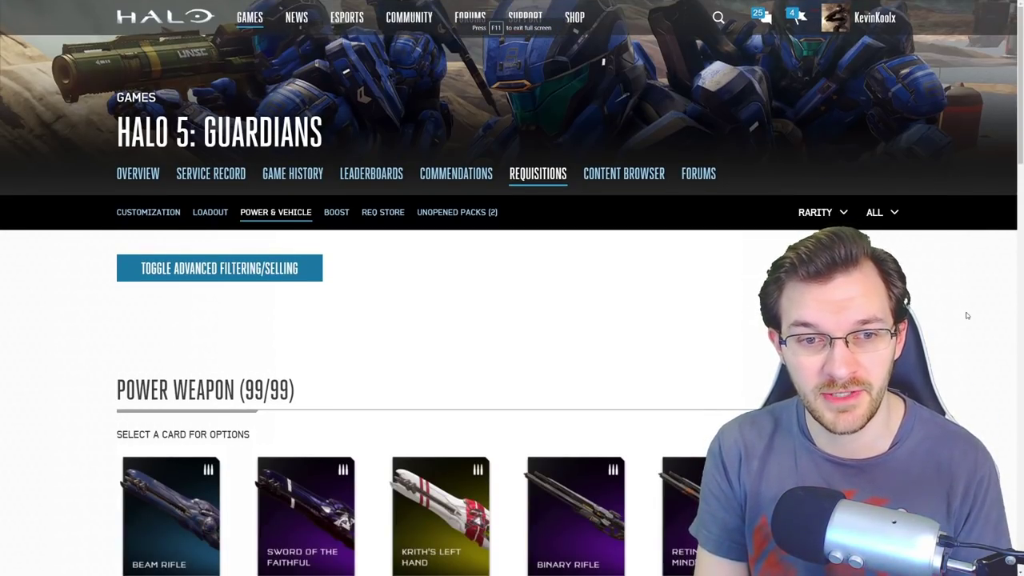
scroll(967, 315, down, 5)
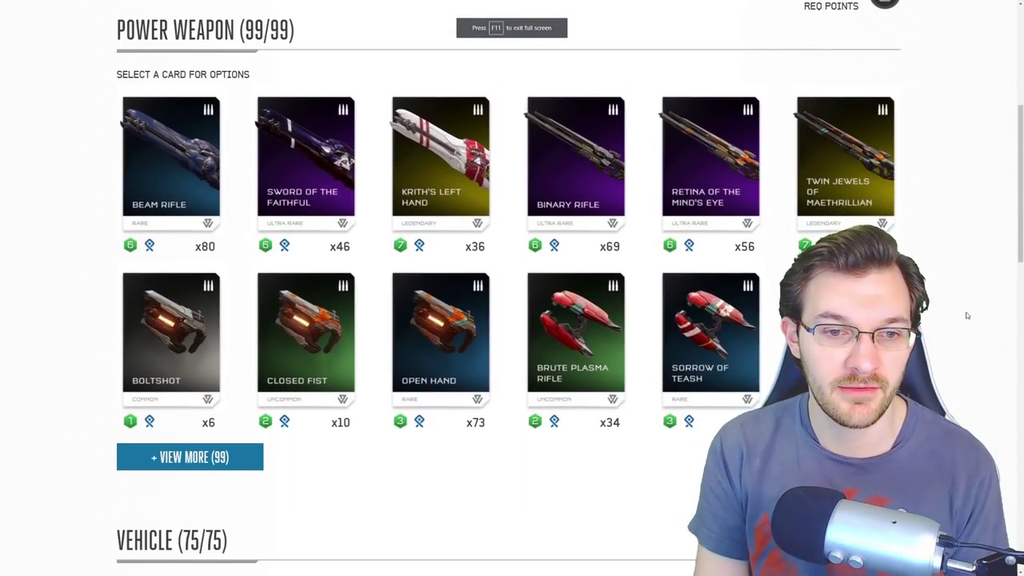
click(593, 360)
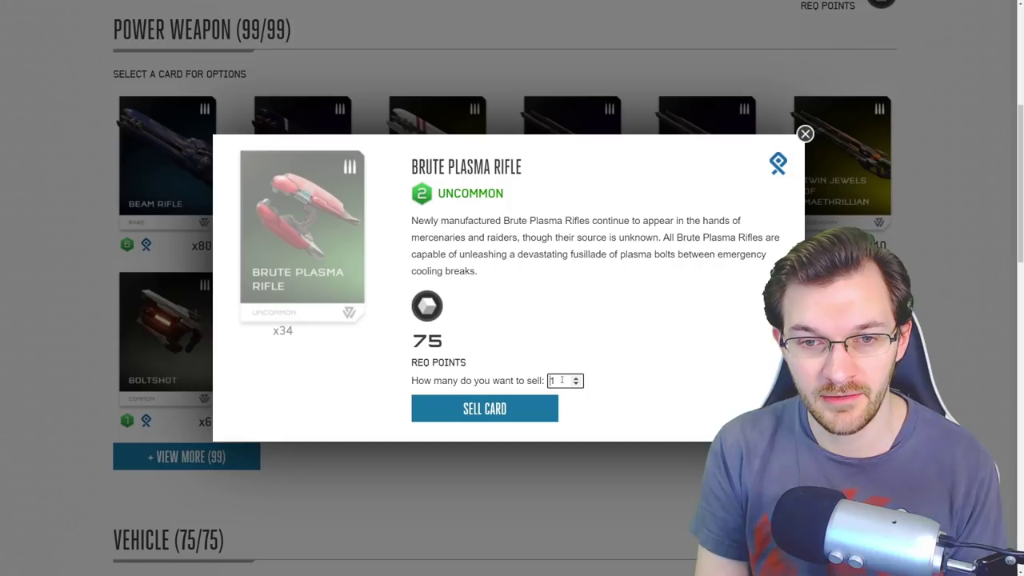
text(30)
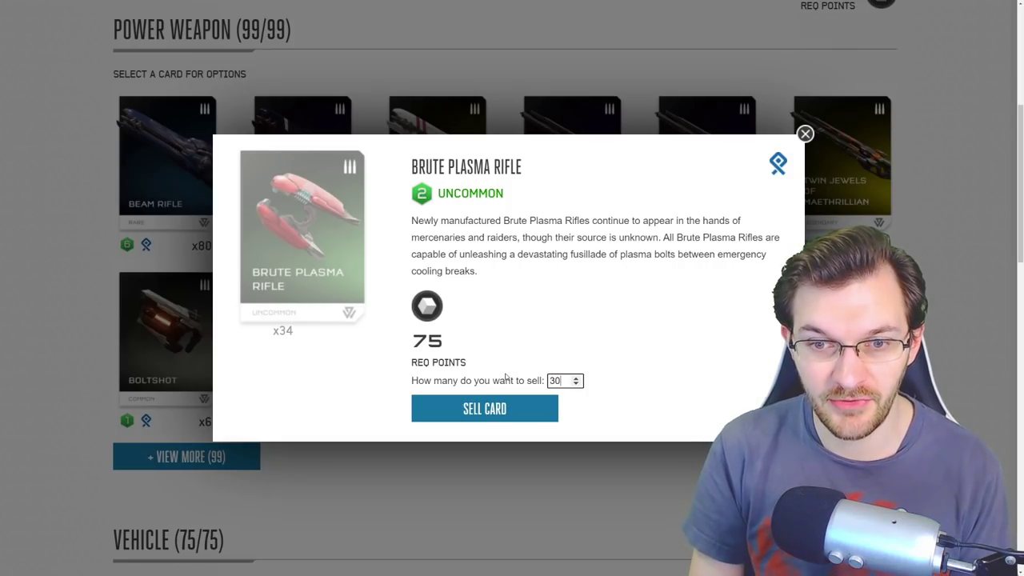
click(496, 416)
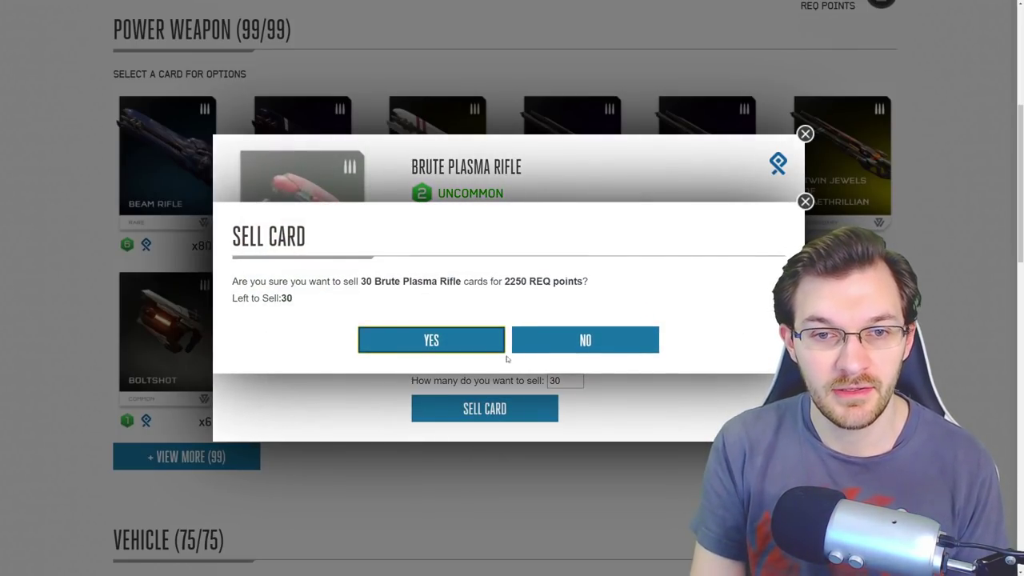
click(432, 340)
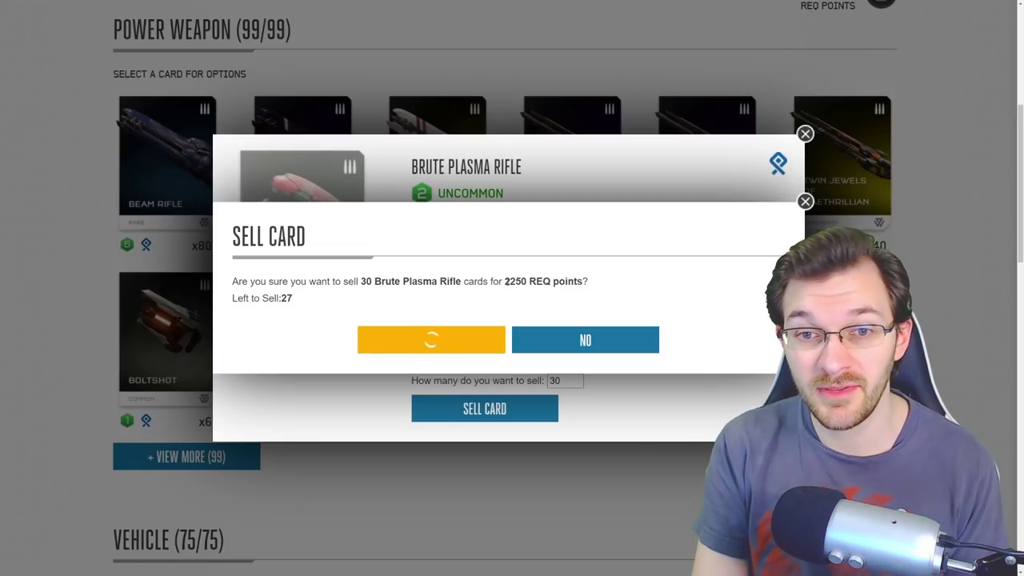